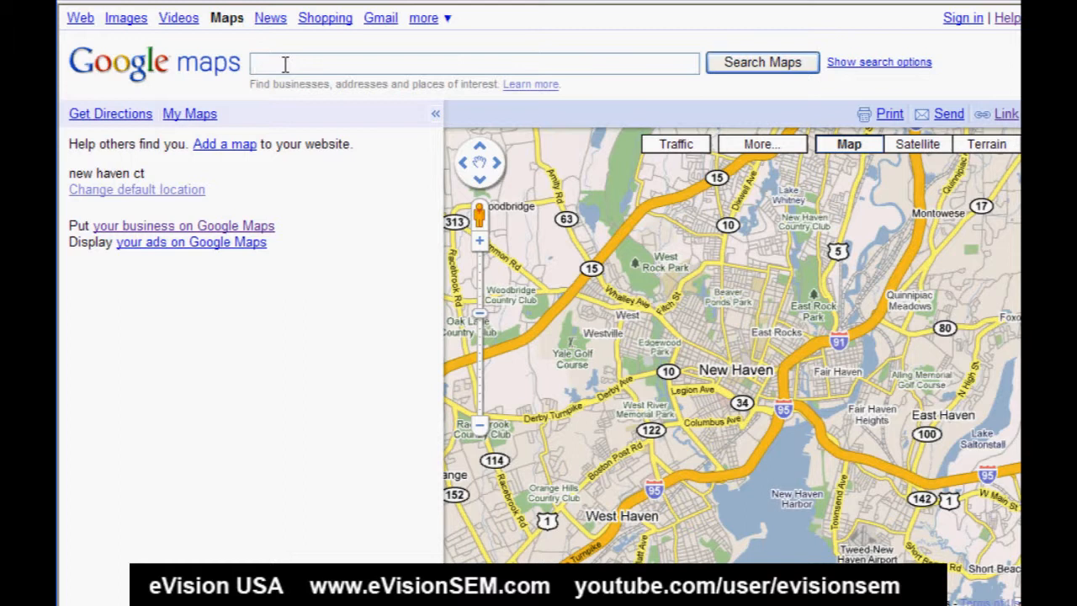
# - Search the map for dominos.com
pyautogui.write('dominos.com')
pyautogui.press('Return')
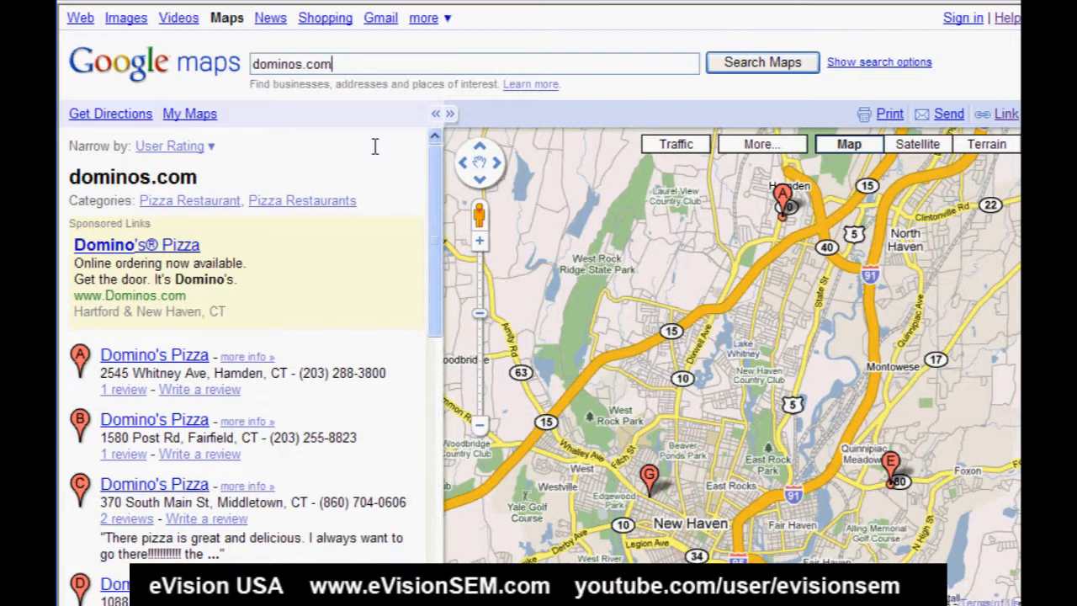
# - Change the search to dominos ct and view more information on the Domino's Pizza listing in New Milford
pyautogui.moveTo(306, 67); pyautogui.dragTo(368, 66)
pyautogui.press('BackSpace')
pyautogui.press('BackSpace')
pyautogui.write('ct')
pyautogui.press('Return')
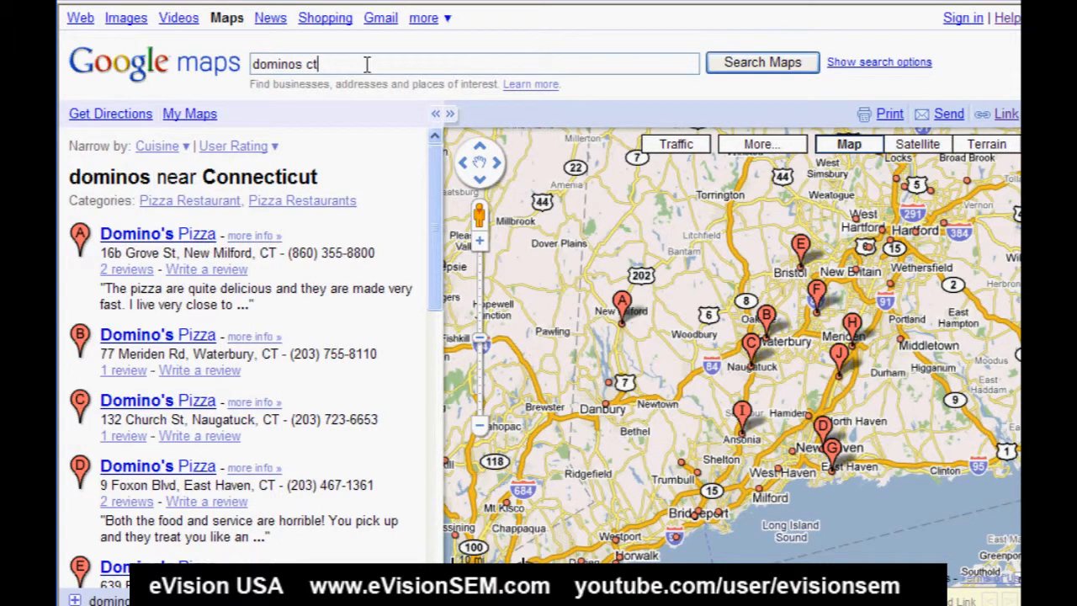
pyautogui.click(269, 241)
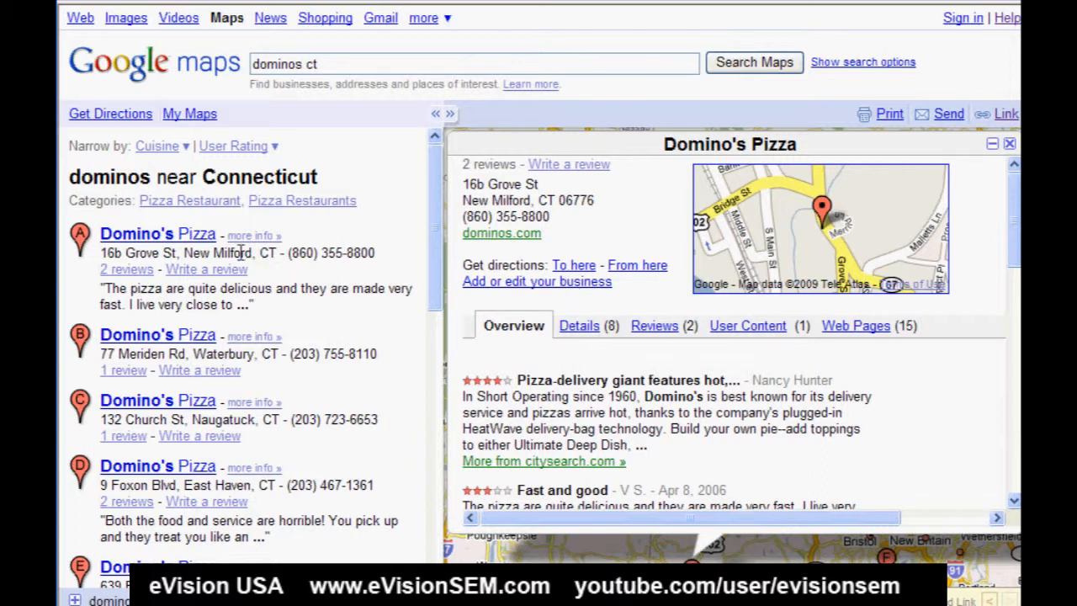
pyautogui.click(188, 241)
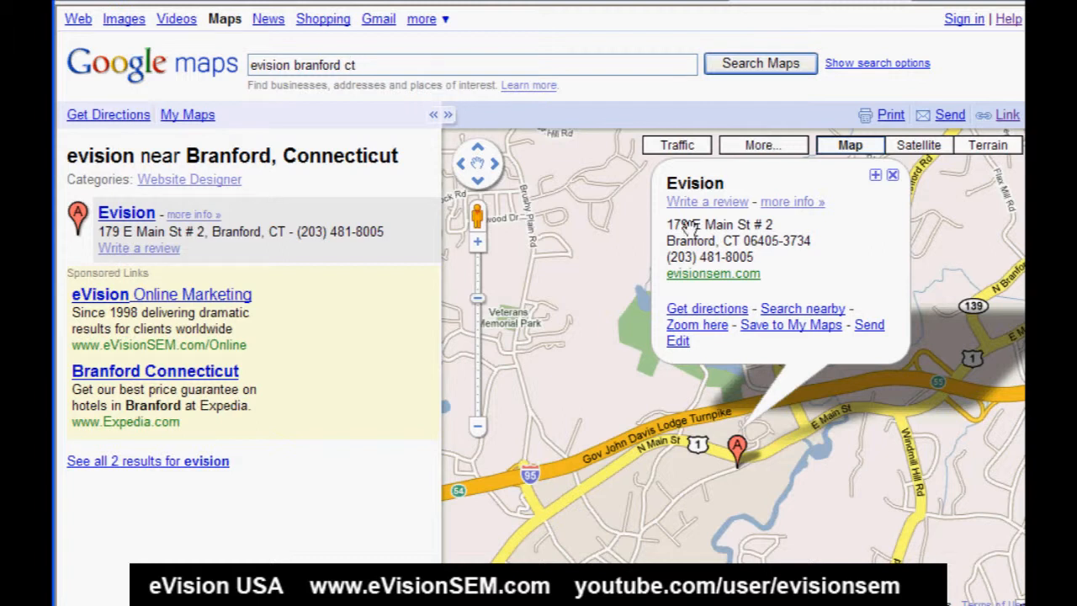
# - Claim ownership of the Evision business from its listing's edit options, viewing only the securely delivered page content
pyautogui.click(678, 343)
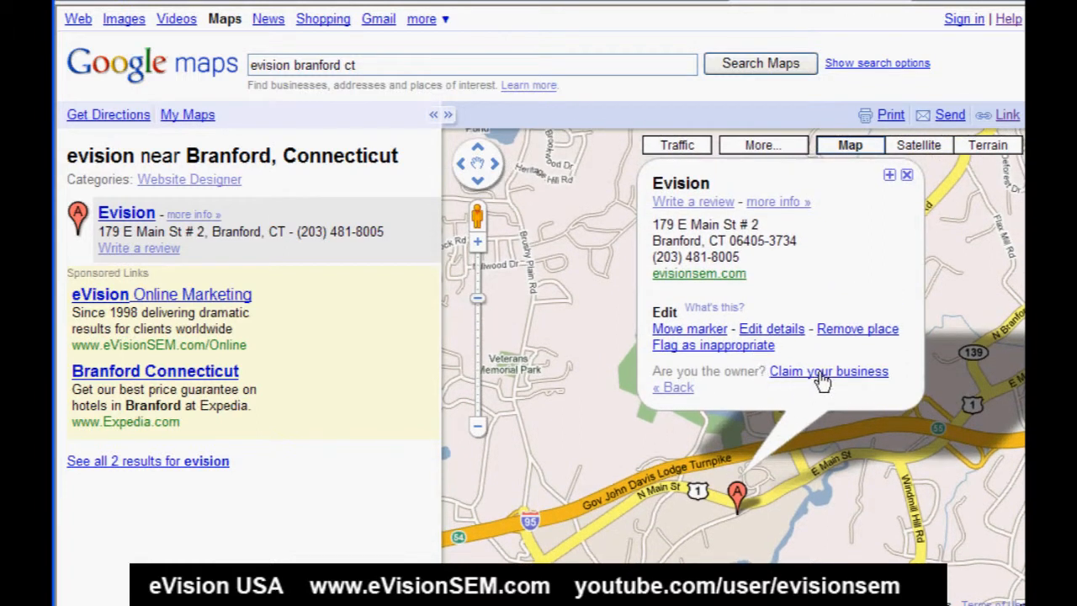
pyautogui.click(779, 372)
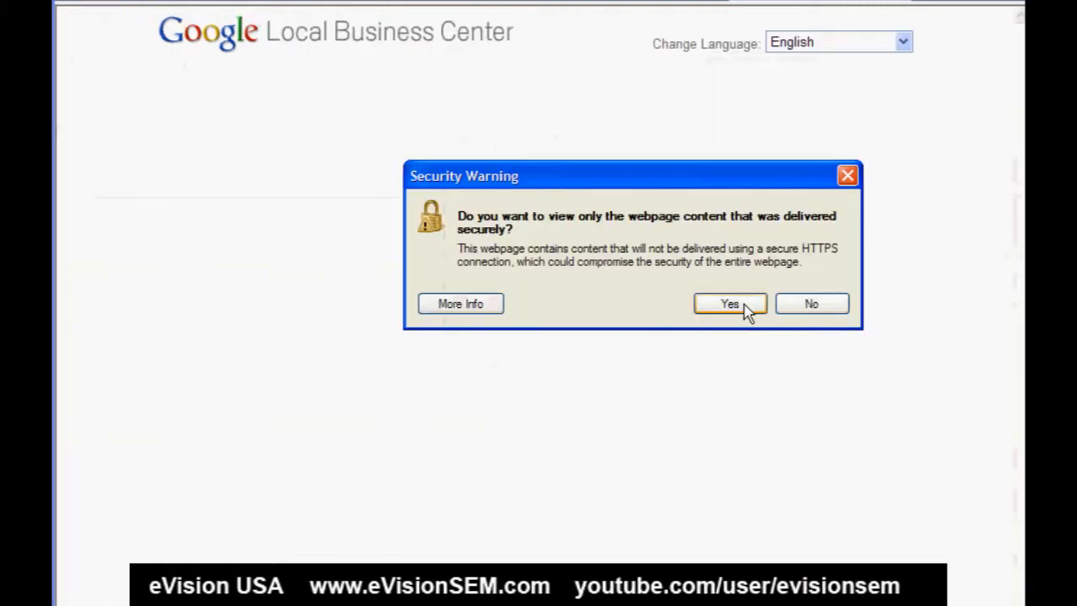
pyautogui.click(748, 310)
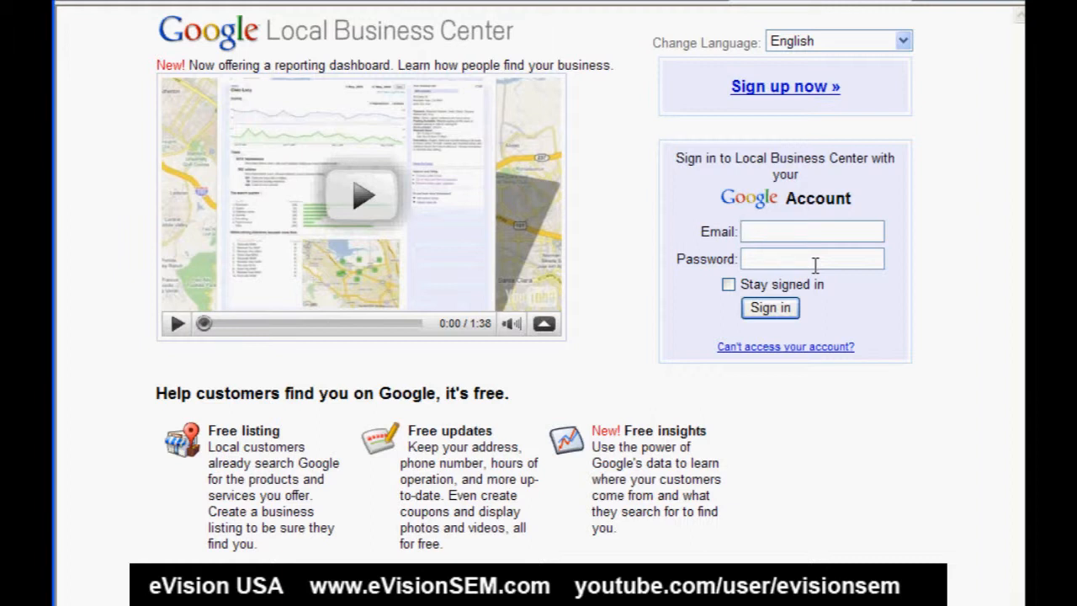
# - Sign in with the saved company e-mail and stored account password, and choose to edit the business information
pyautogui.click(802, 230)
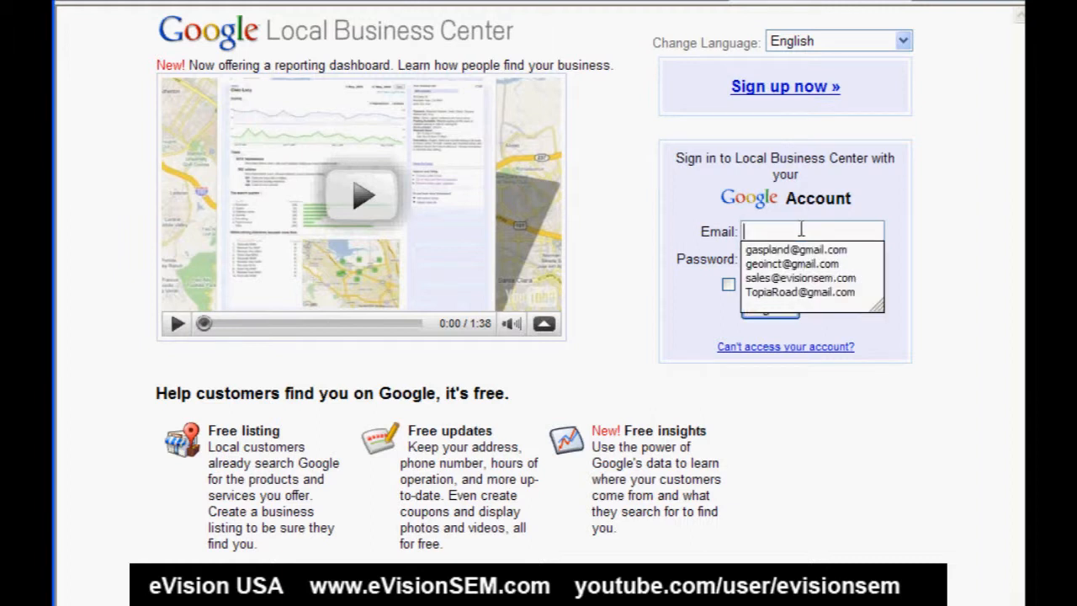
pyautogui.click(799, 278)
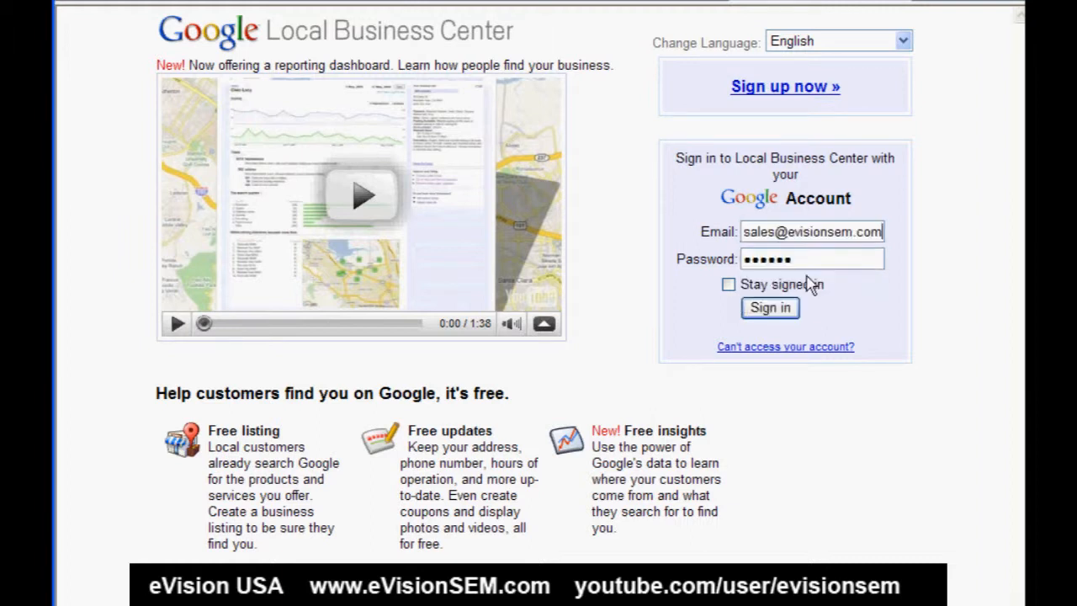
pyautogui.click(770, 308)
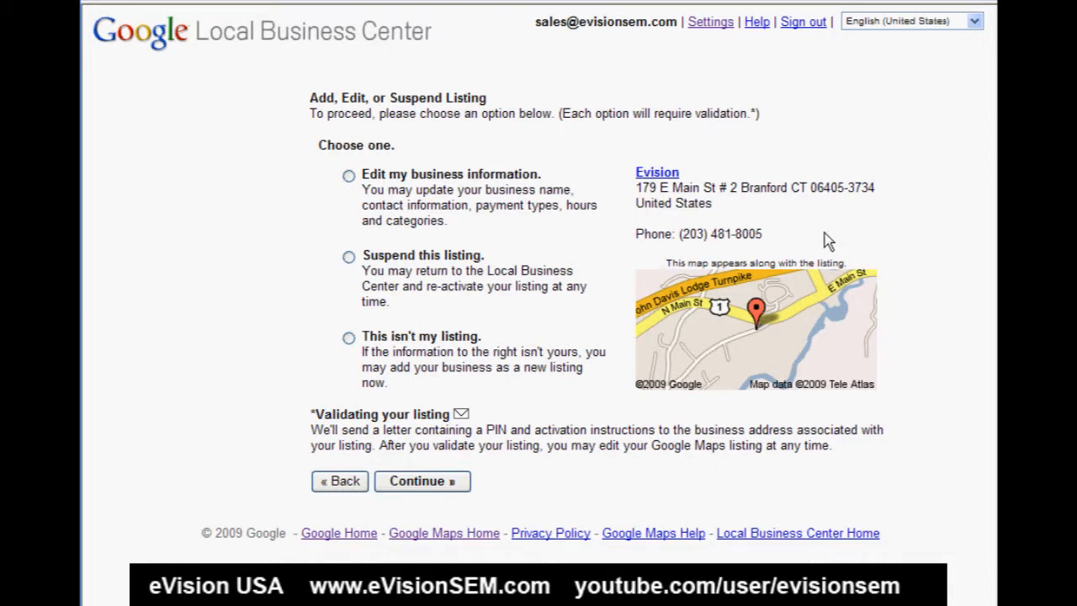
pyautogui.click(349, 176)
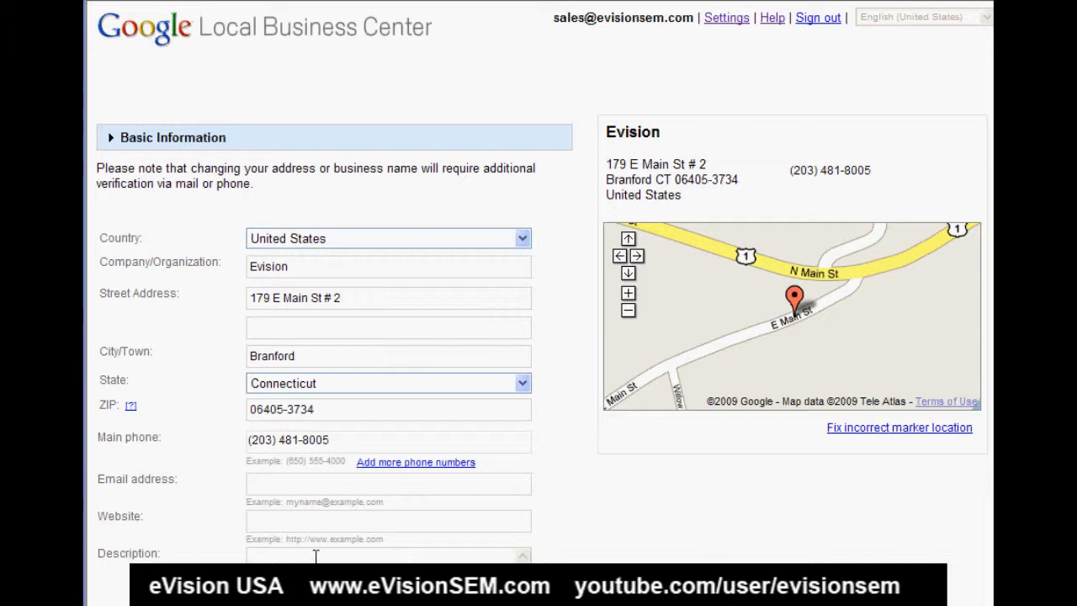
pyautogui.click(283, 483)
pyautogui.hotkey('ctrl', 'v')
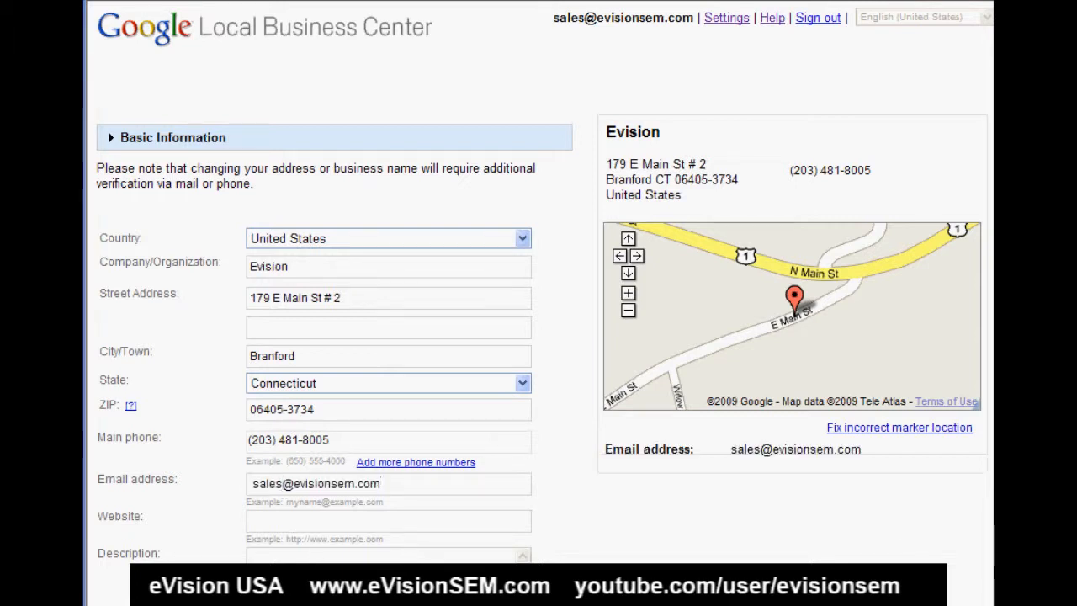
pyautogui.click(370, 520)
pyautogui.write('http://www.evisionsem.com/')
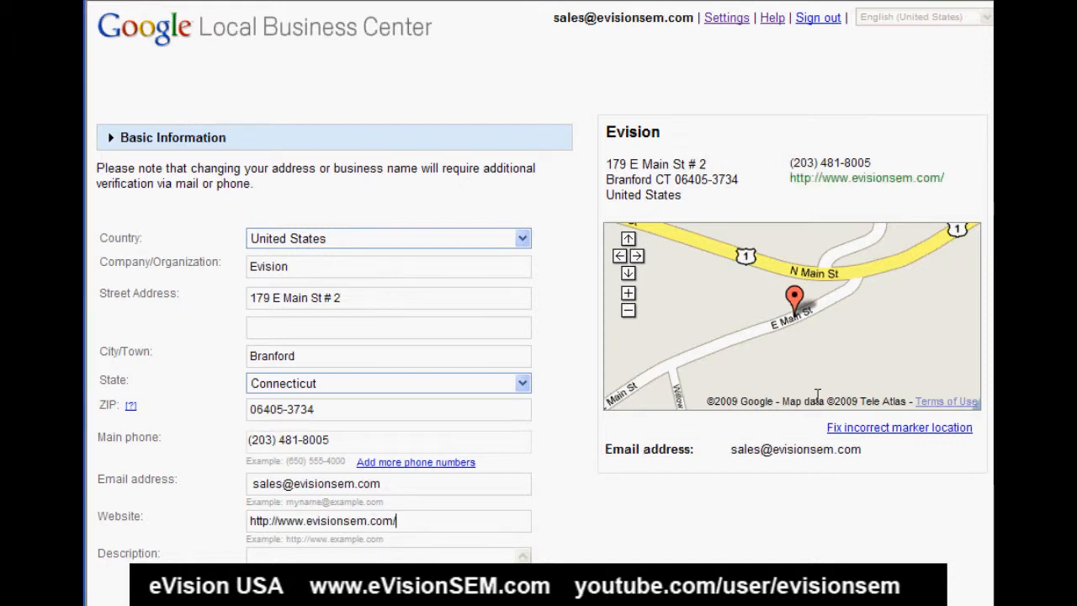
# - Set the first business category to the suggested Internet Marketing Service
pyautogui.scroll(-5, 538, 303)
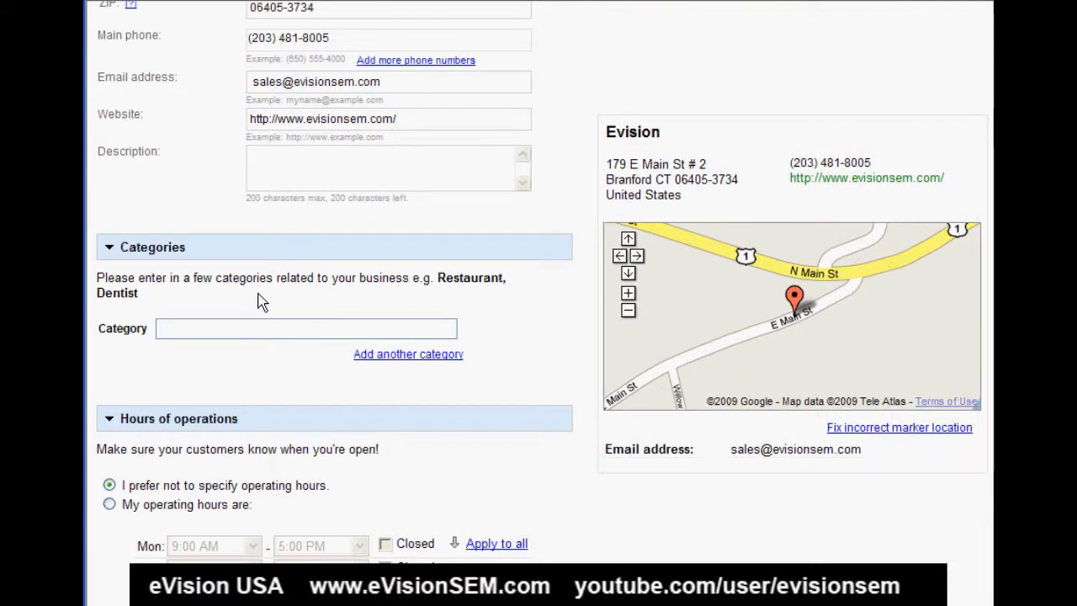
pyautogui.click(276, 328)
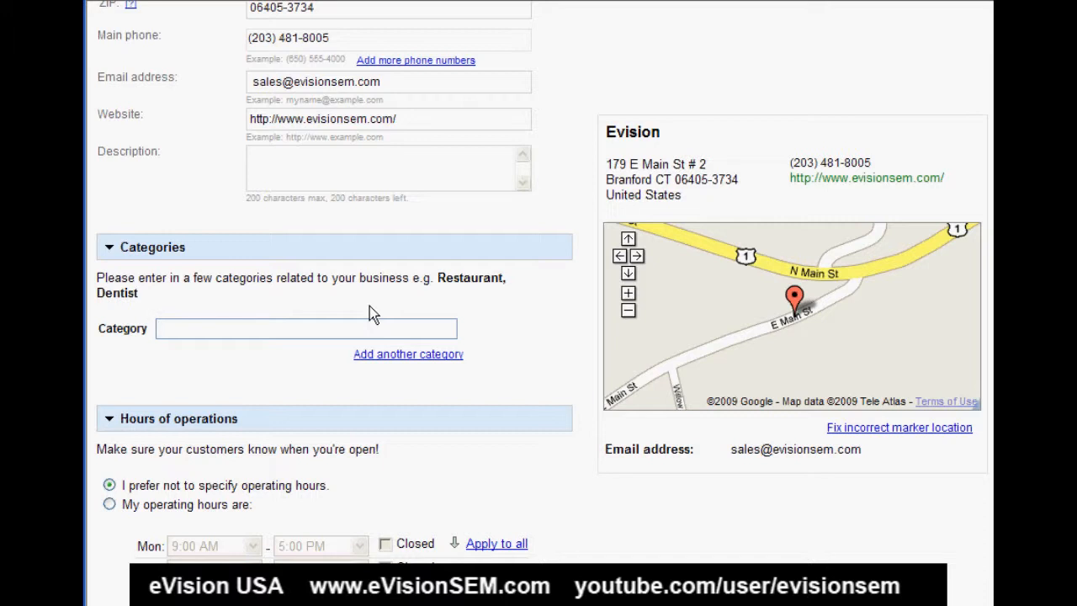
pyautogui.write('in')
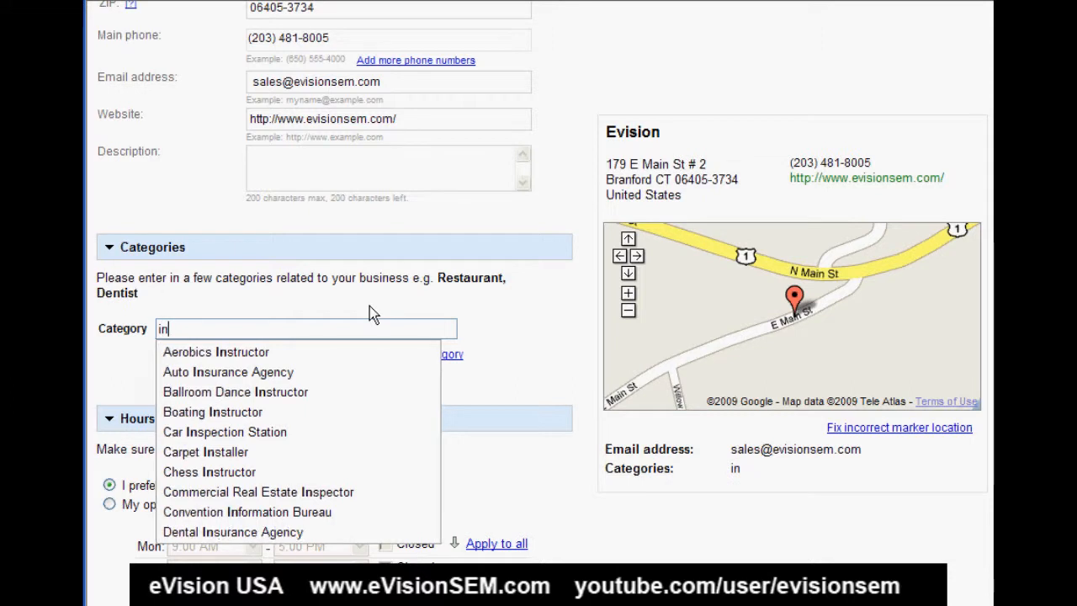
pyautogui.write('ter')
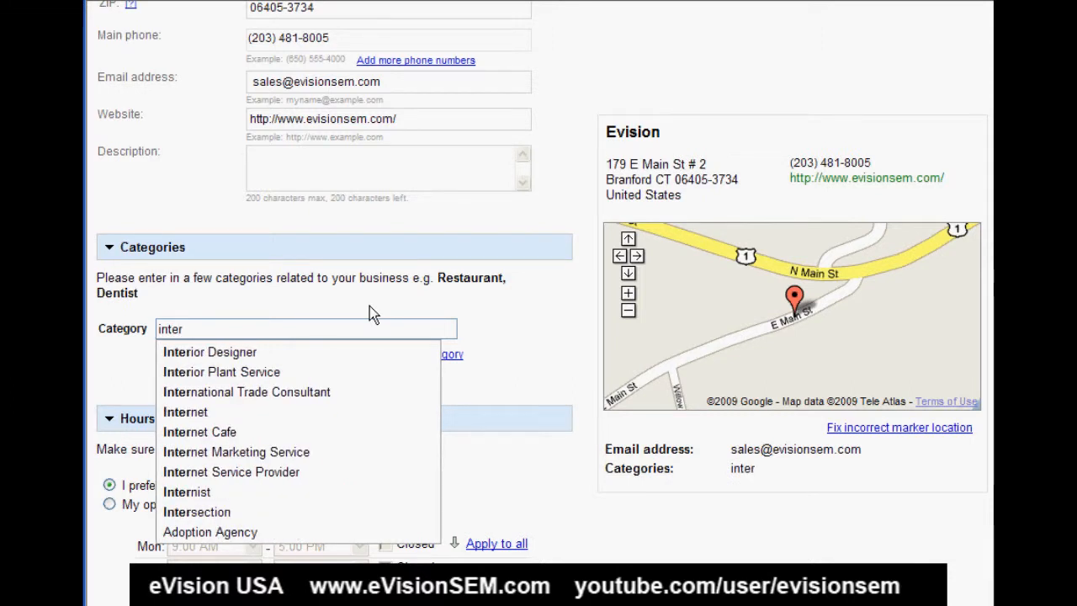
pyautogui.click(316, 455)
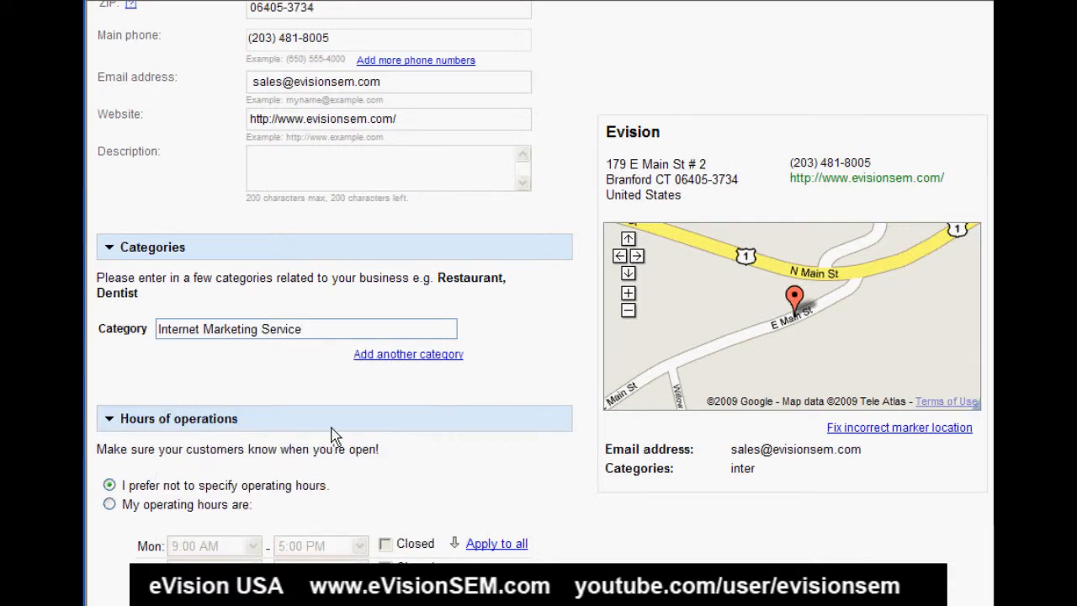
# - Add a second business category, Website Designer
pyautogui.click(412, 355)
pyautogui.write('web')
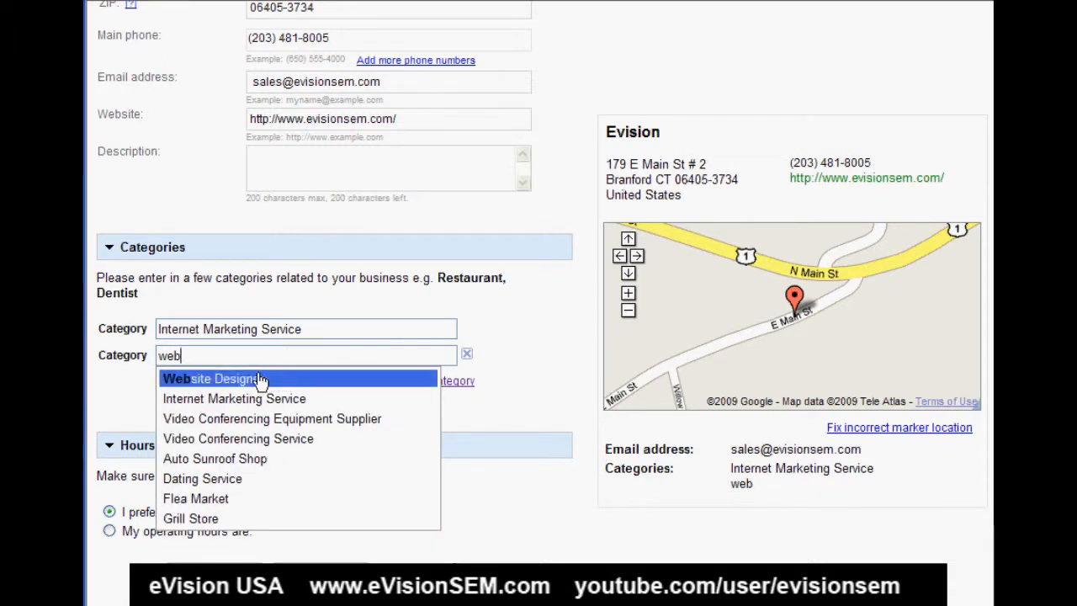
pyautogui.click(260, 380)
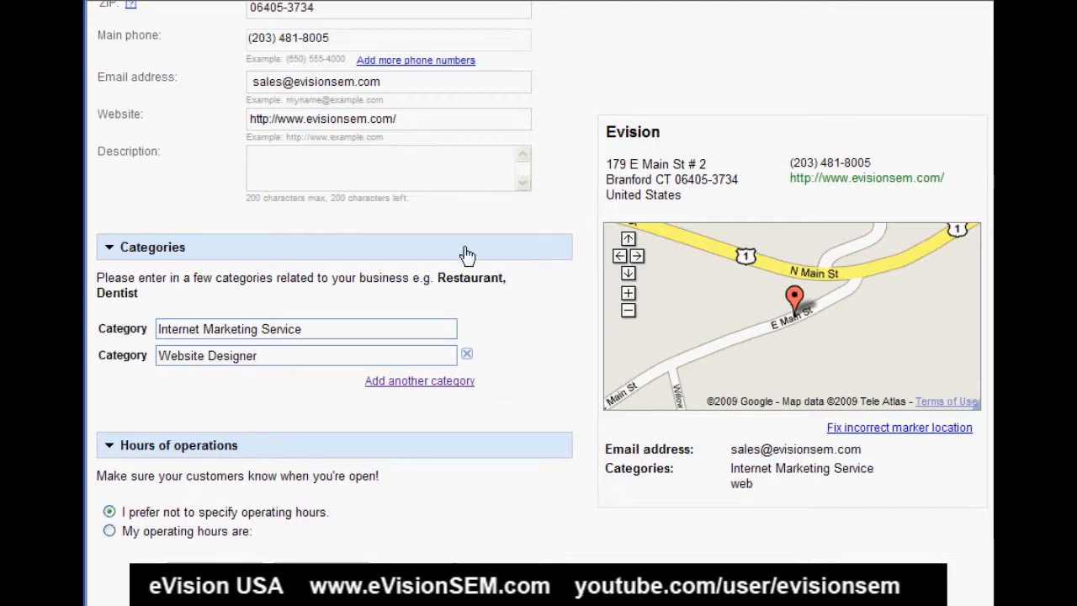
# - Paste the prepared description starting "Internet marketing & web design. Delivering dramatic results for clients worldwide since 1998." into the listing
pyautogui.click(379, 165)
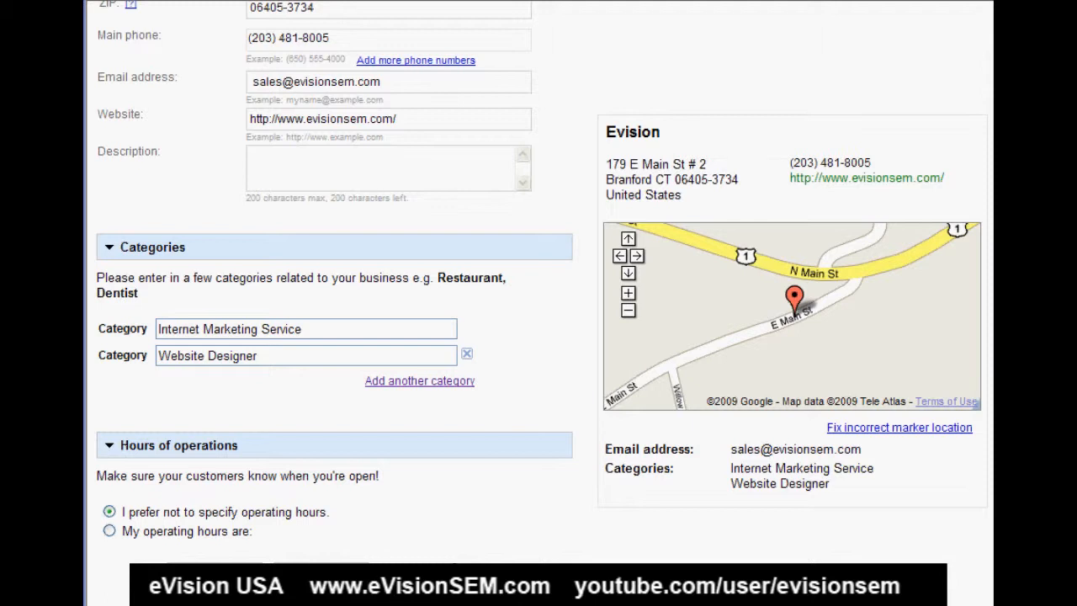
pyautogui.click(278, 167)
pyautogui.write('Internet marketing & web design. Delivering dramatic results for clients worldwide since 1998. Targeted traffic from search engines & referral sites, while increasing conversions from your website')
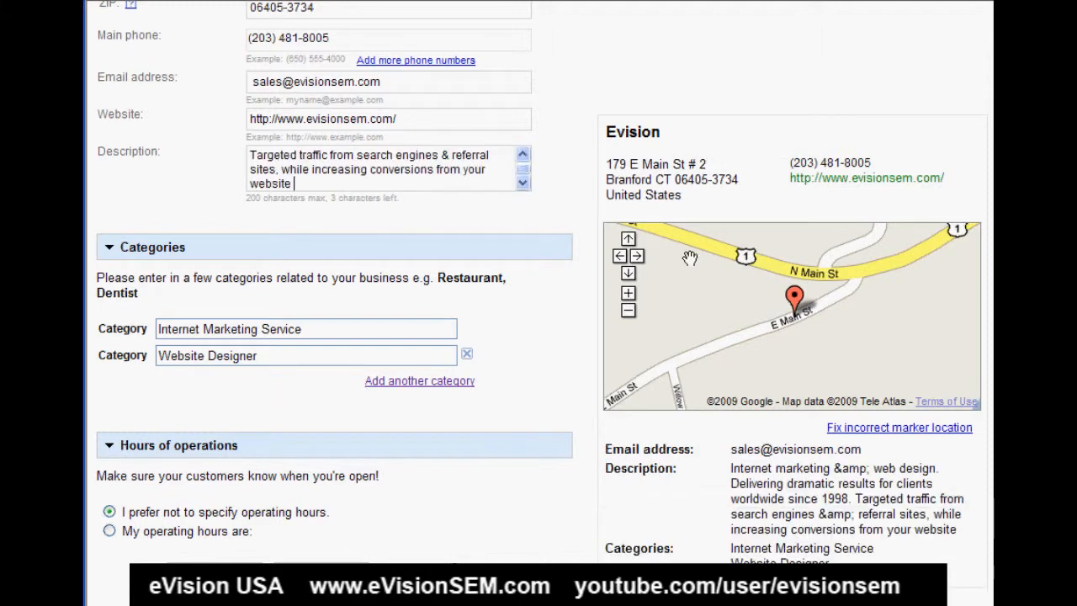
# - Look through the listing's operating hours, payment options, photos, videos and additional details sections
pyautogui.scroll(-5, 538, 303)
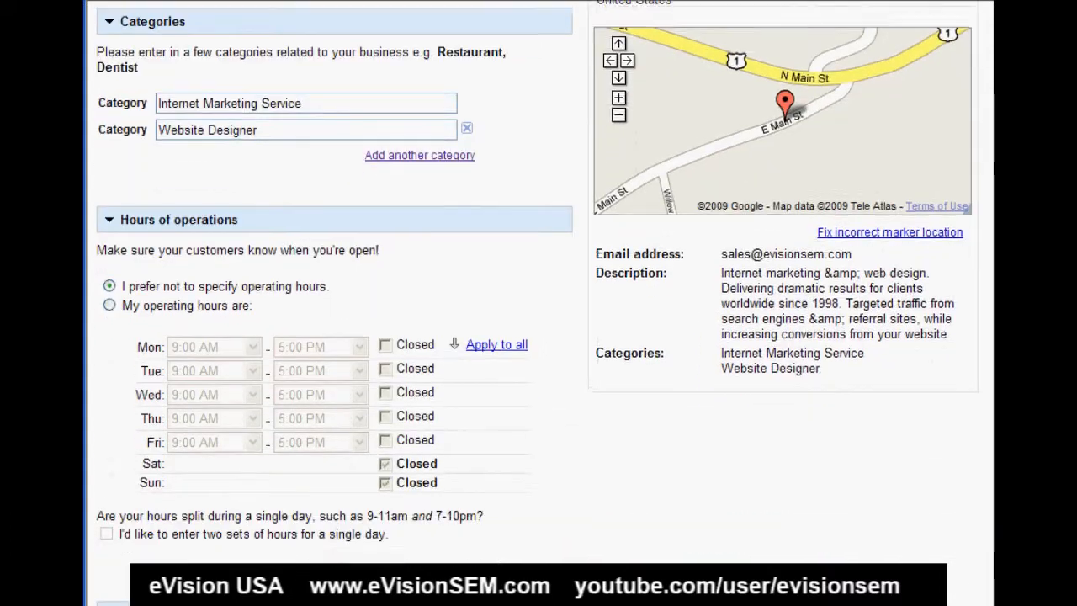
pyautogui.scroll(-1, 538, 303)
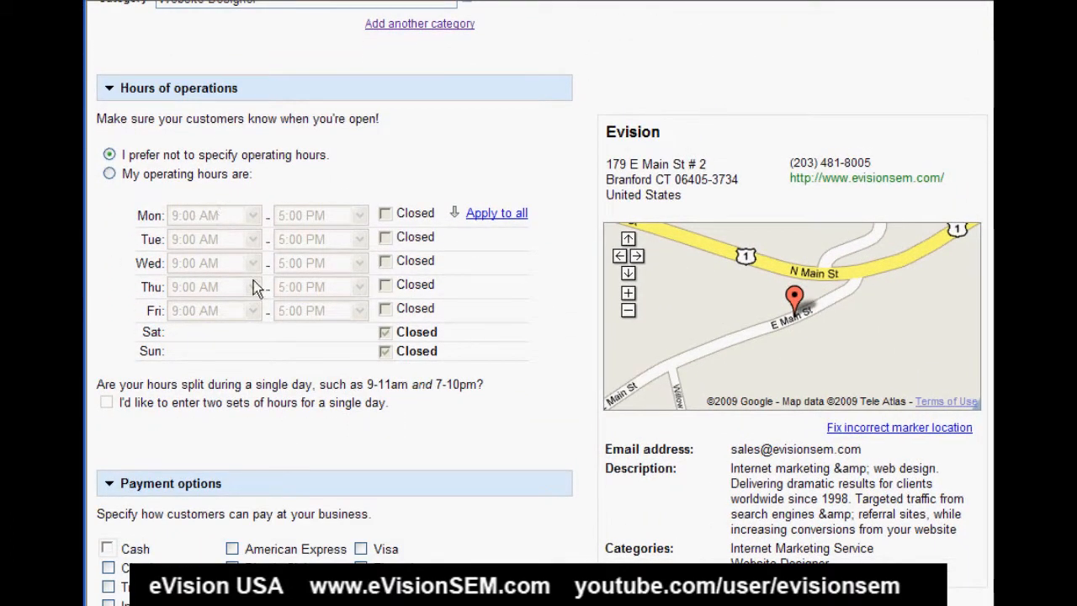
pyautogui.scroll(-5, 286, 196)
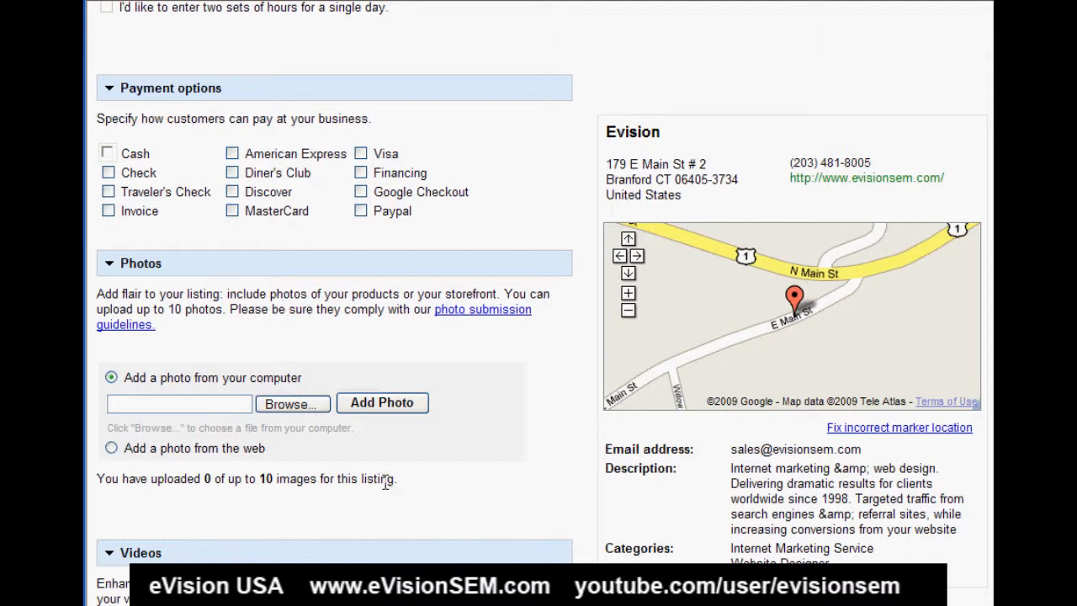
pyautogui.scroll(-3, 387, 482)
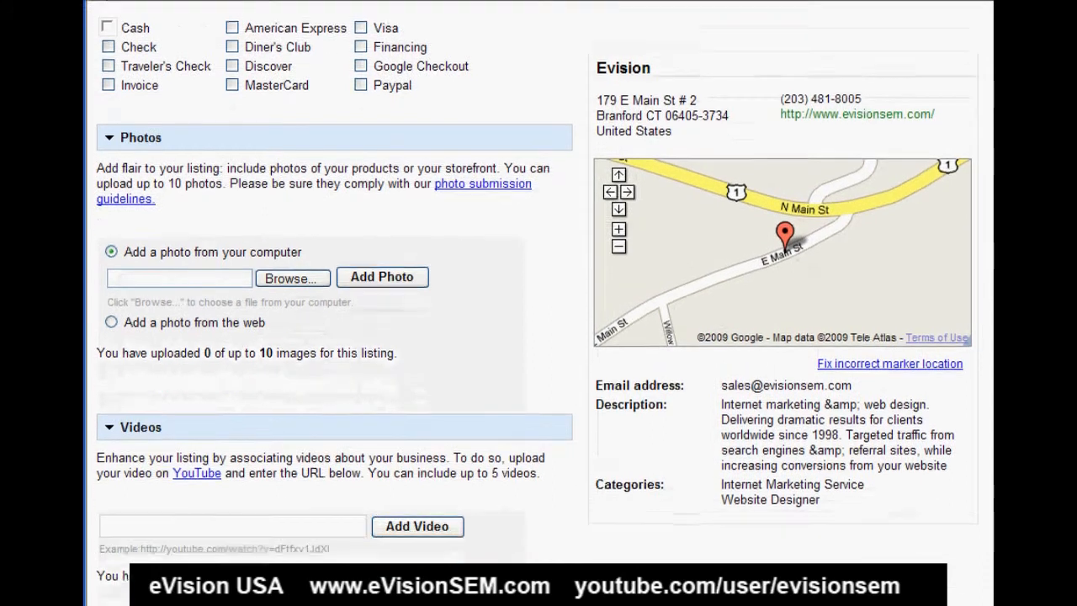
pyautogui.scroll(-1, 387, 481)
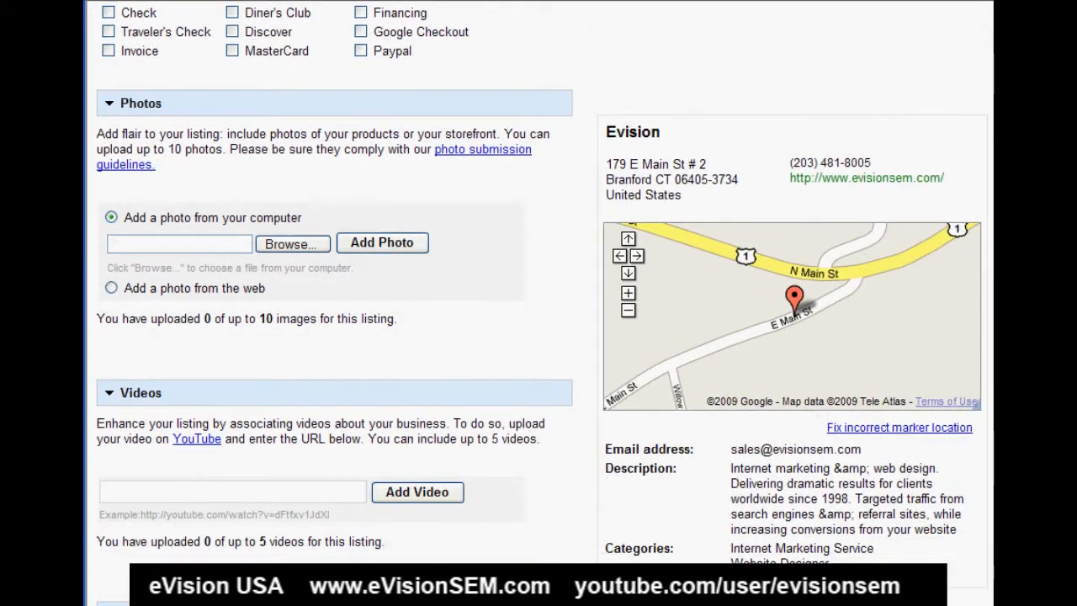
pyautogui.scroll(-4, 387, 481)
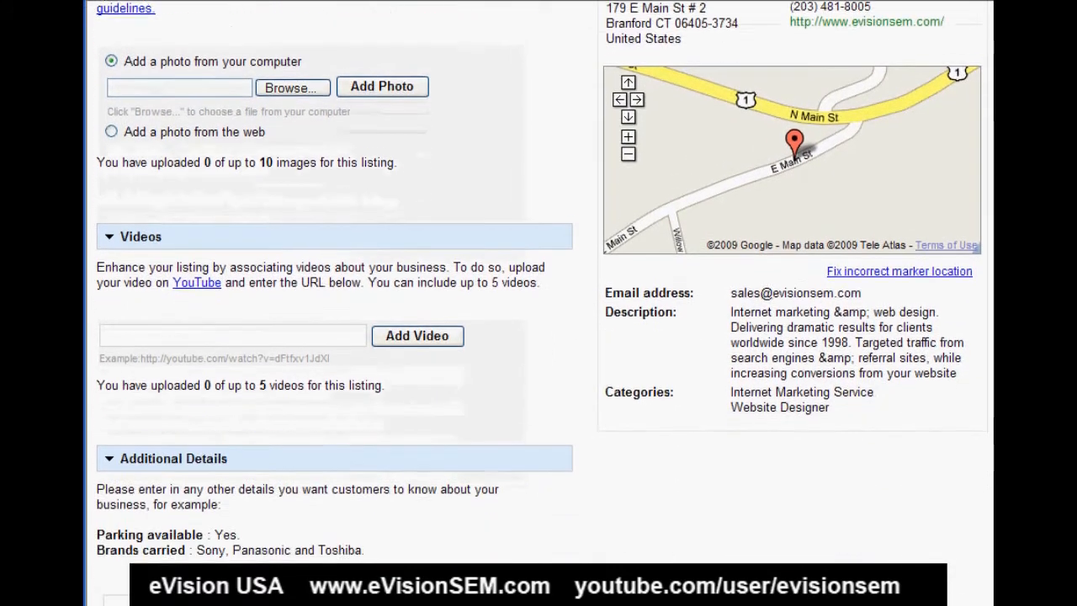
pyautogui.scroll(-3, 387, 482)
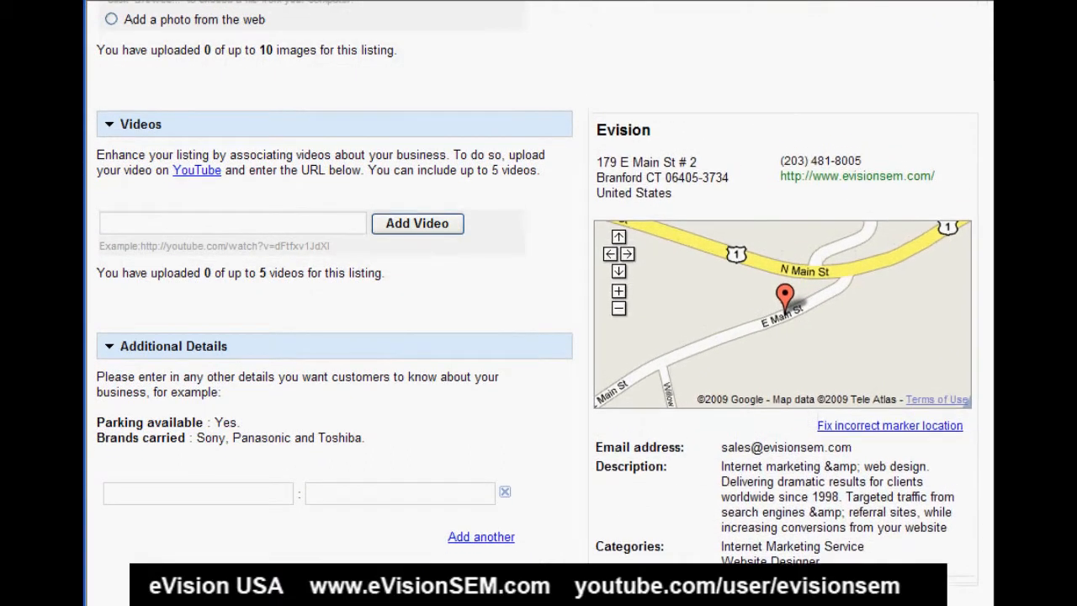
pyautogui.scroll(-2, 371, 557)
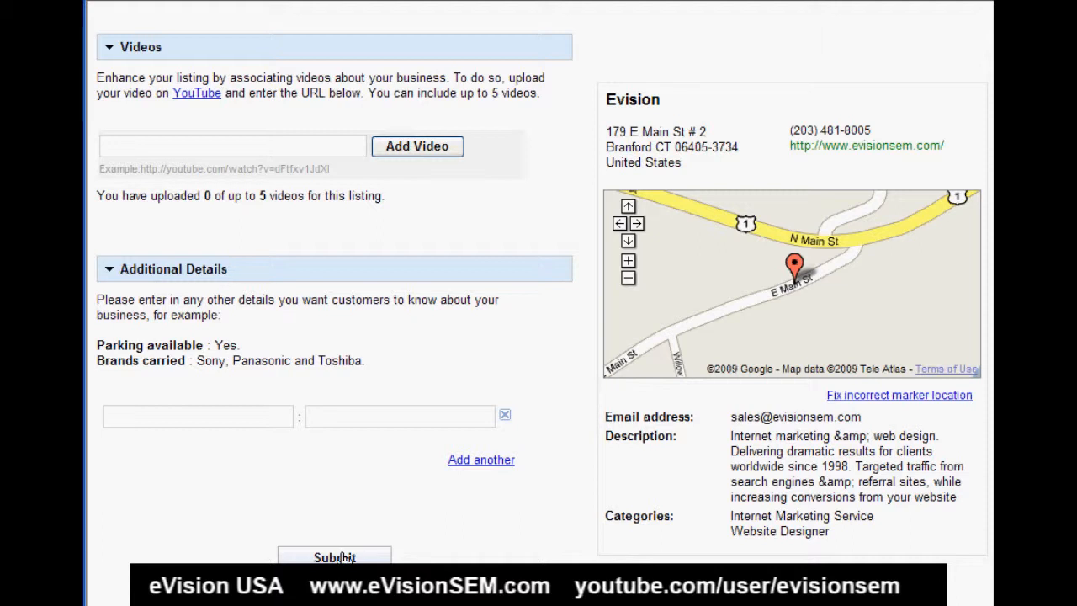
# - Submit the edited listing and choose validation by postcard
pyautogui.click(334, 557)
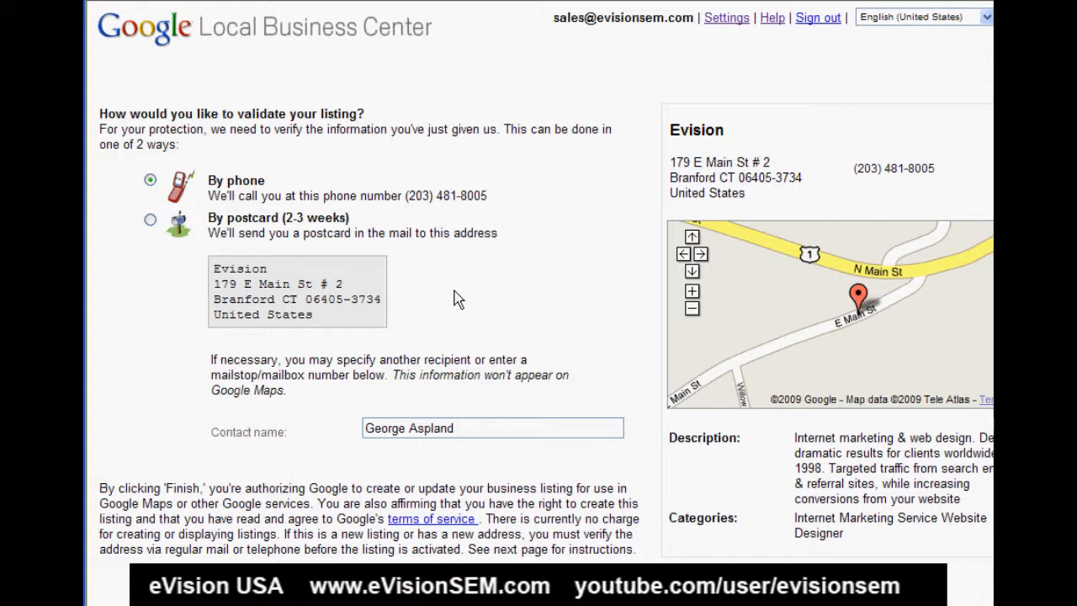
pyautogui.click(150, 221)
pyautogui.scroll(-1, 346, 323)
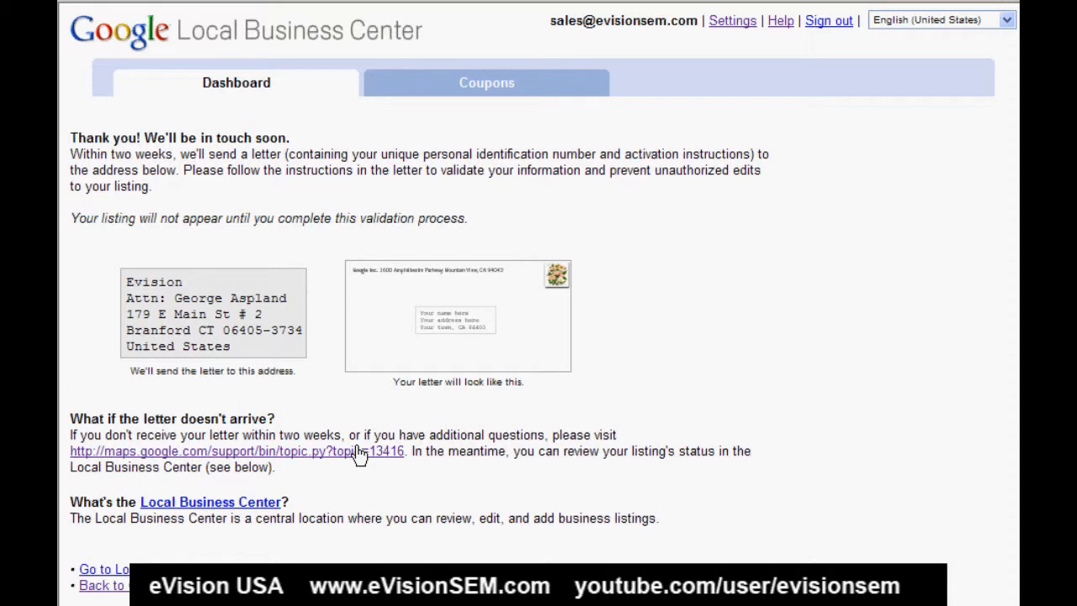
# - Open the form for adding a new listing and reveal its additional phone number fields
pyautogui.tripleClick(299, 481)
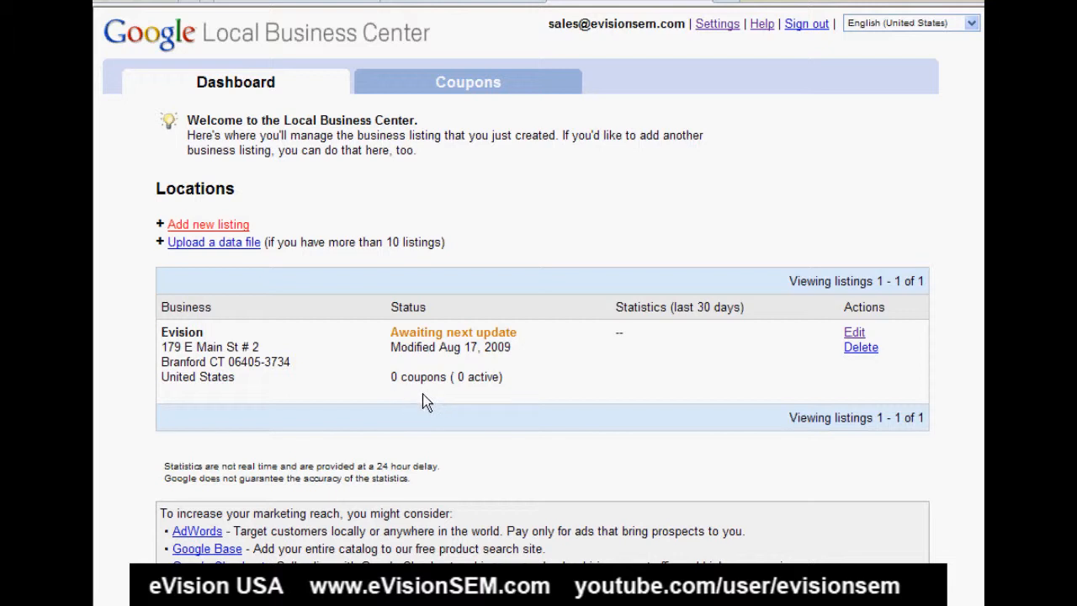
pyautogui.click(224, 228)
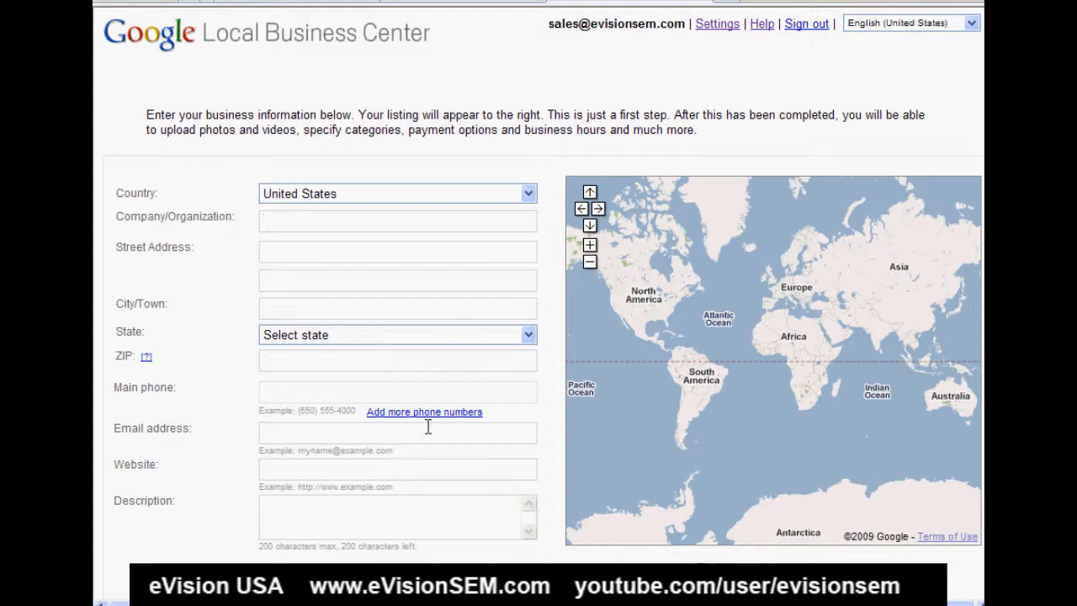
pyautogui.click(454, 421)
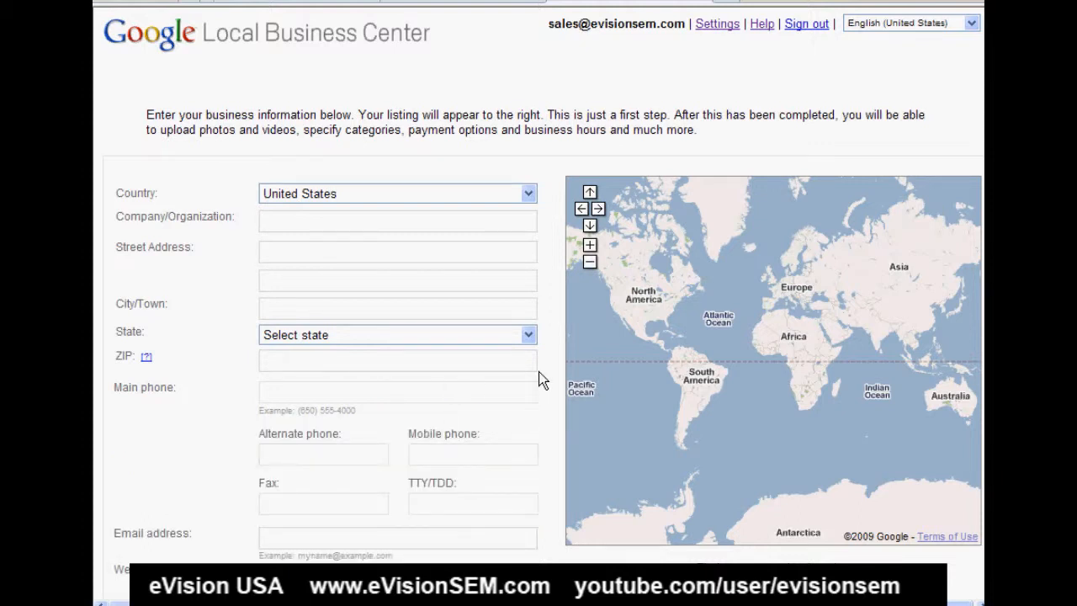
pyautogui.scroll(-4, 538, 303)
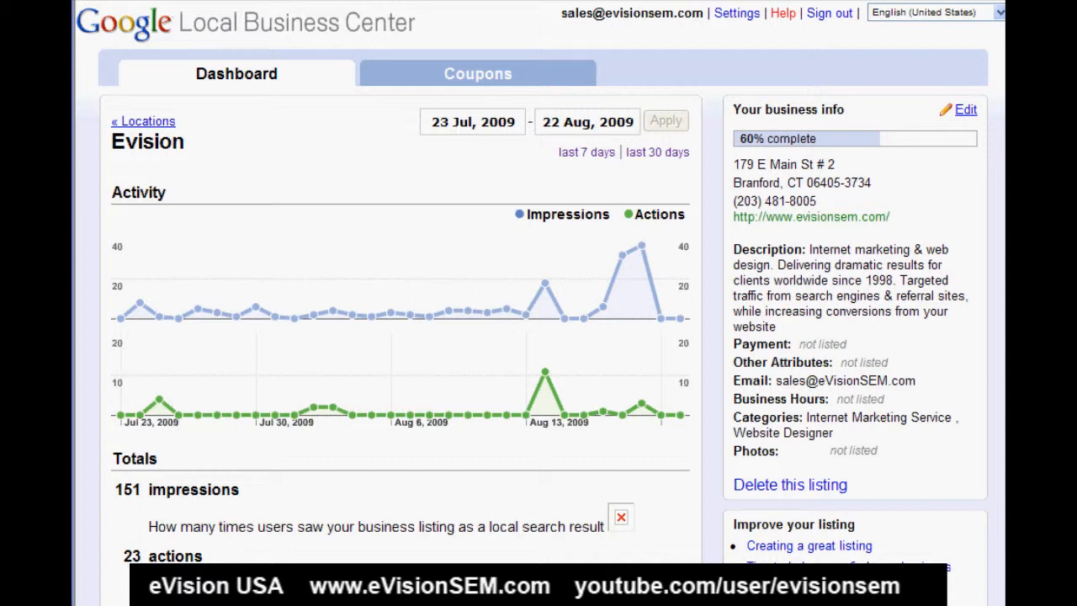
# - Open the Local Business Center help from the Evision listing's dashboard
pyautogui.click(783, 14)
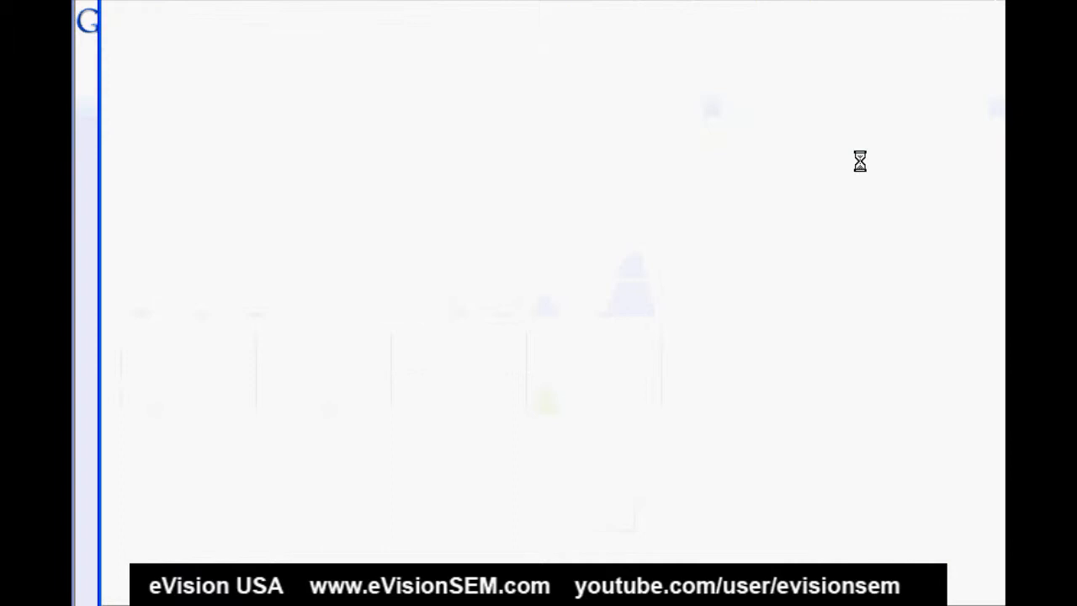